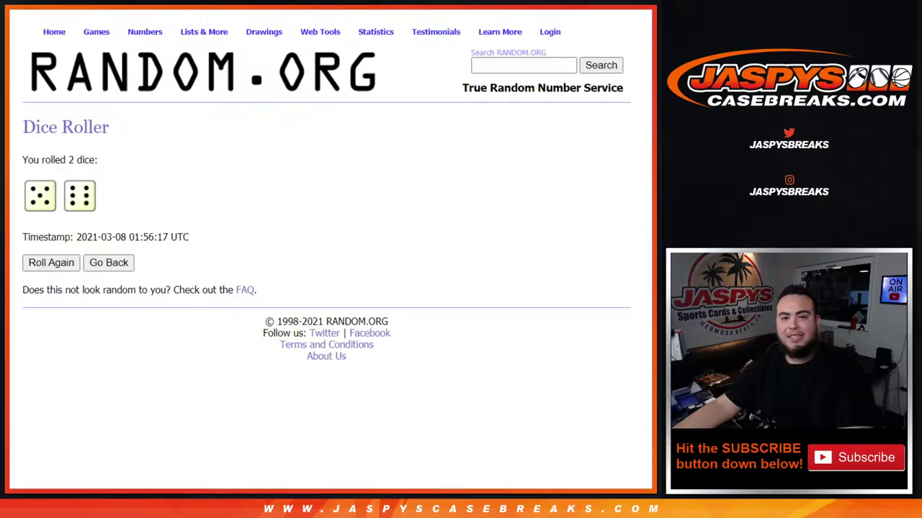
Randomize the list of eight participant names 11 times in the List Randomizer and highlight the randomization count.
key("ctrl+Tab")
left_click(45, 397)
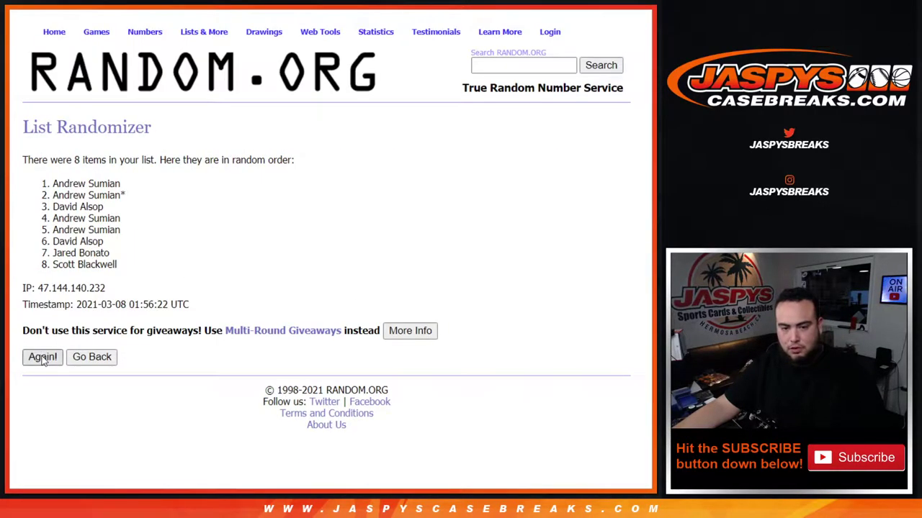
left_click(45, 388)
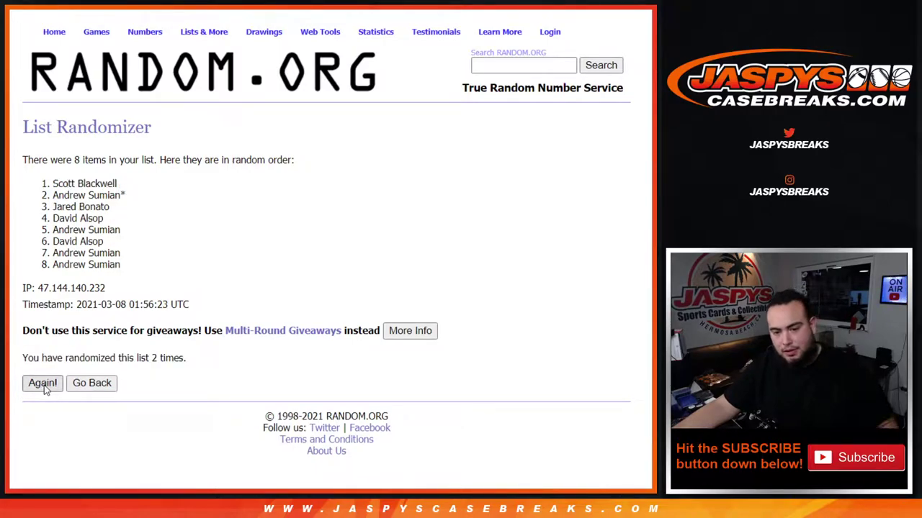
left_click(44, 387)
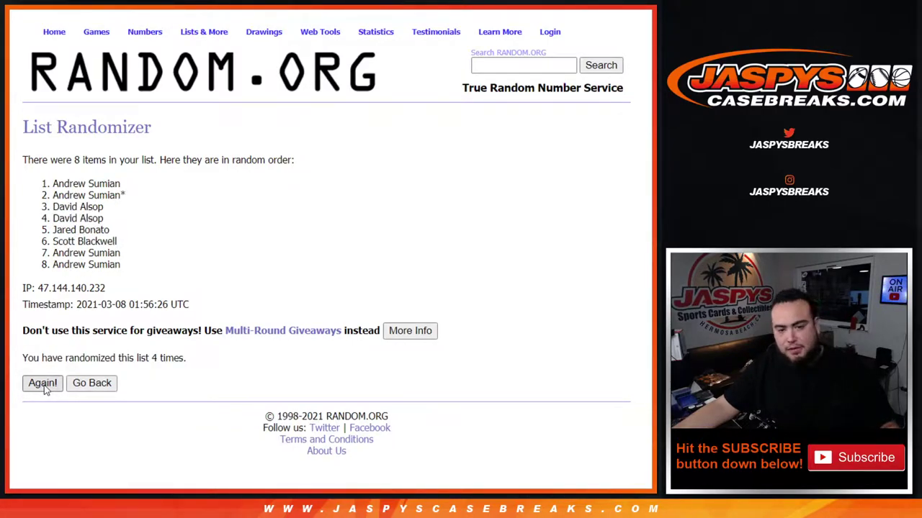
left_click(44, 387)
left_click(45, 388)
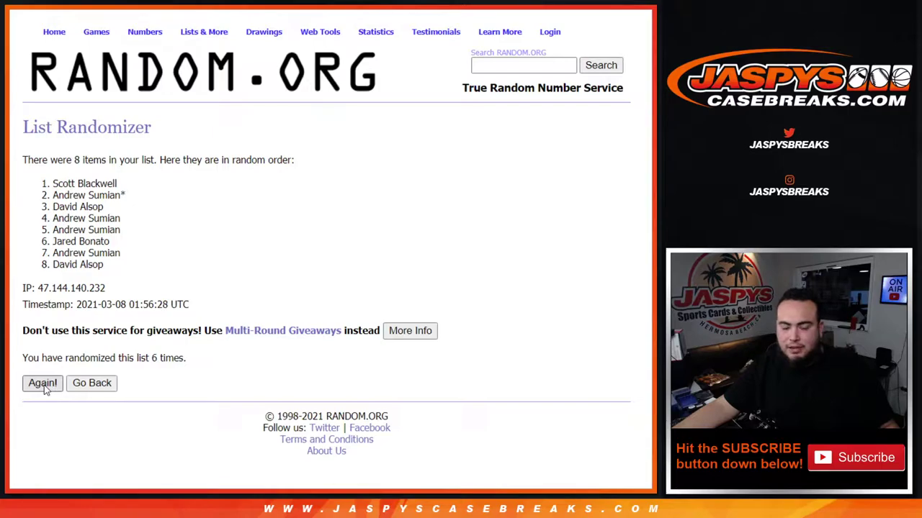
left_click(44, 387)
left_click(45, 387)
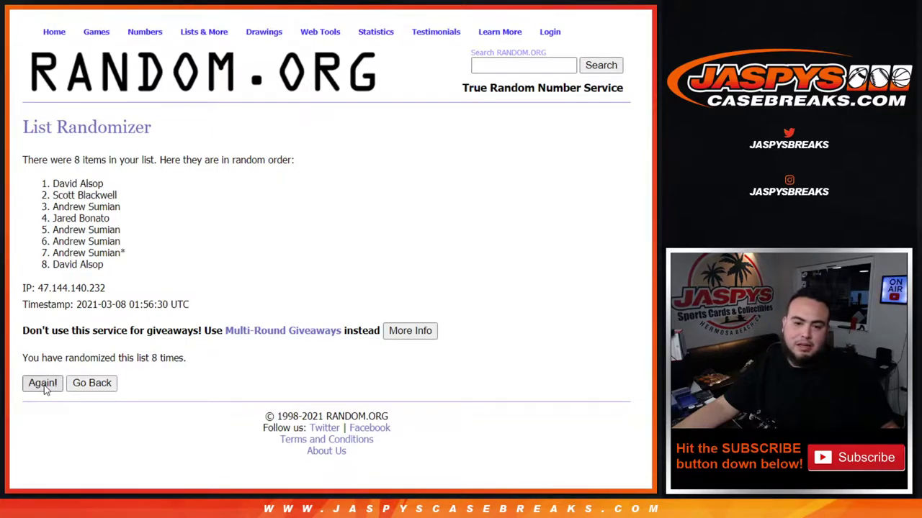
left_click(45, 387)
left_click(45, 387)
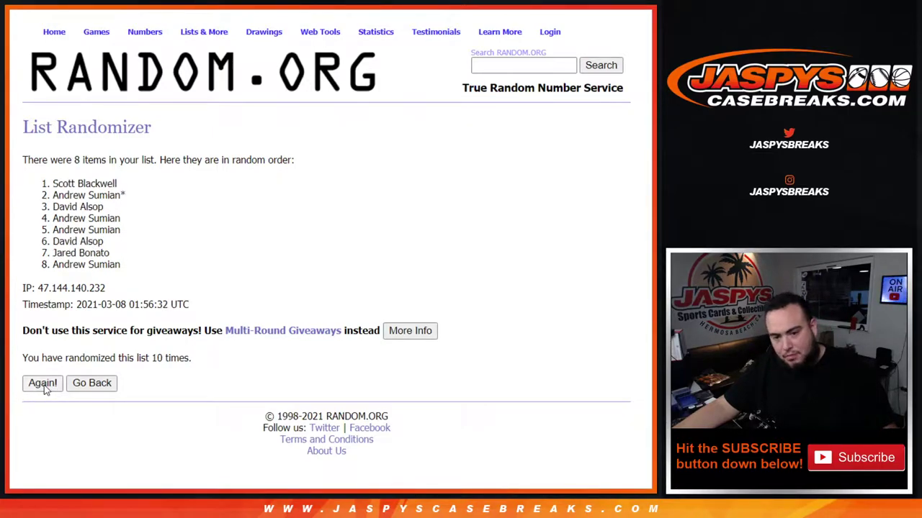
key("F5")
left_click_drag(150, 360, 208, 364)
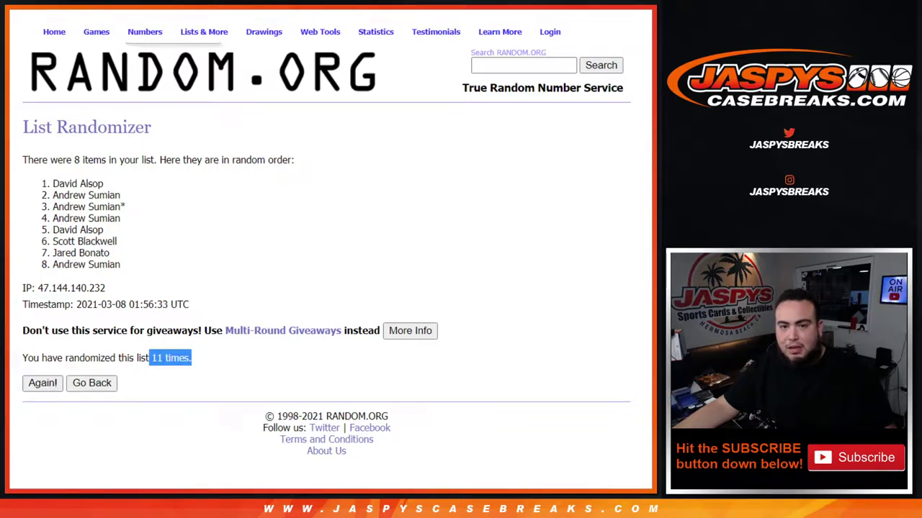
Copy the eight randomized participant names into column A of the Google Sheets break spreadsheet, starting at A1.
key("ctrl+Tab")
key("ctrl+shift+Tab")
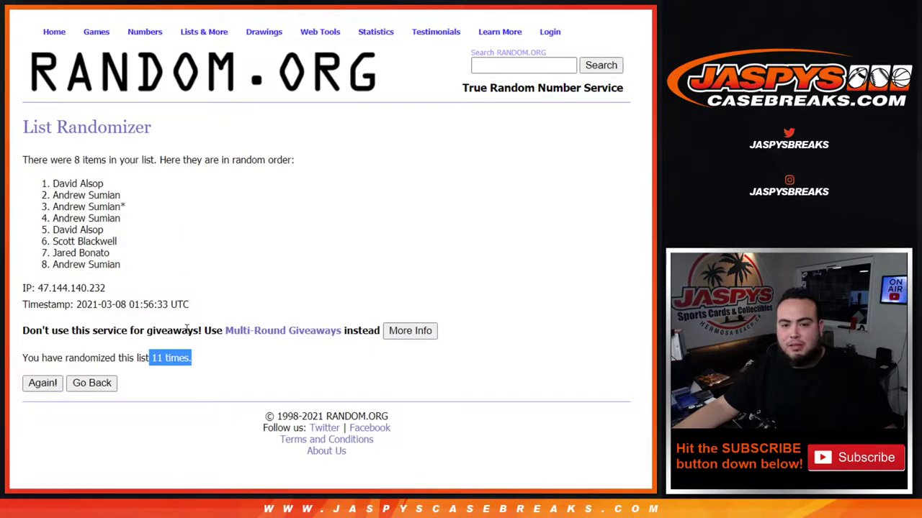
left_click_drag(45, 181, 132, 264)
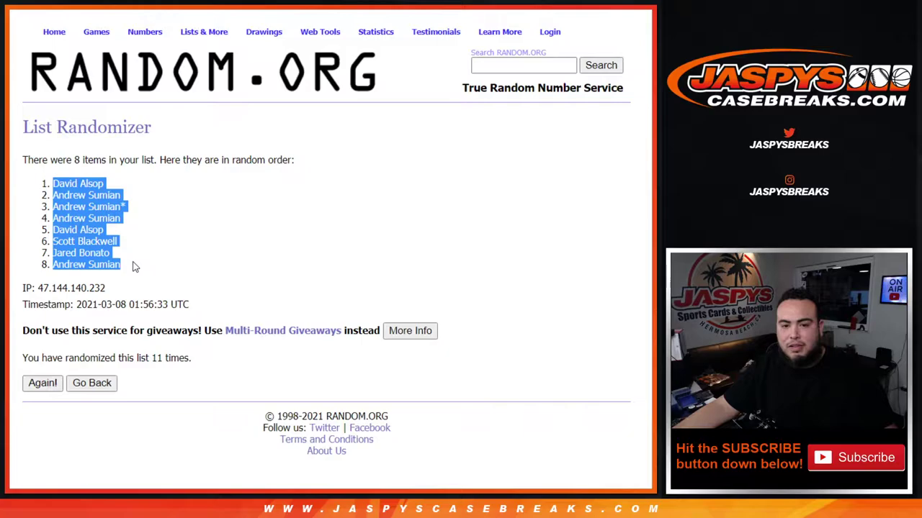
key("ctrl+c")
key("ctrl+Tab")
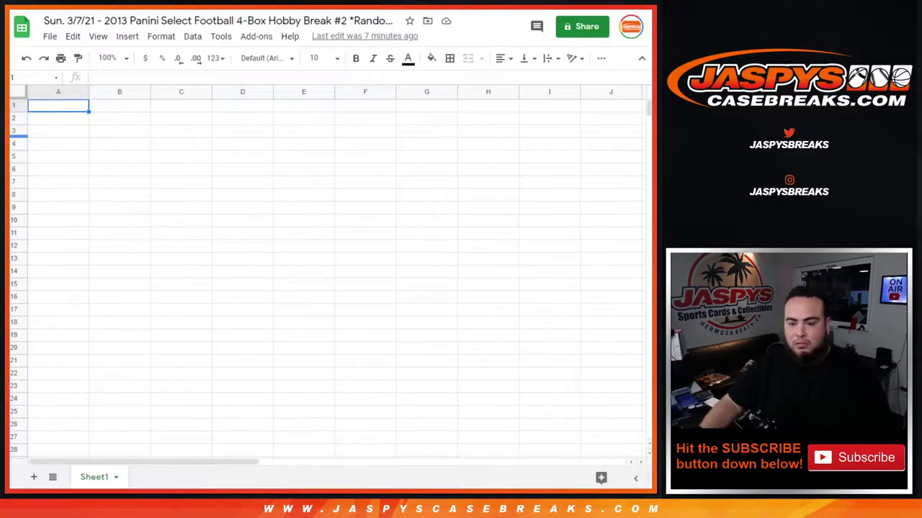
key("ctrl+v")
Switch to the List Randomizer holding the AFC and NFC divisions, randomize them 11 times and highlight the count.
key("ctrl+shift+Tab")
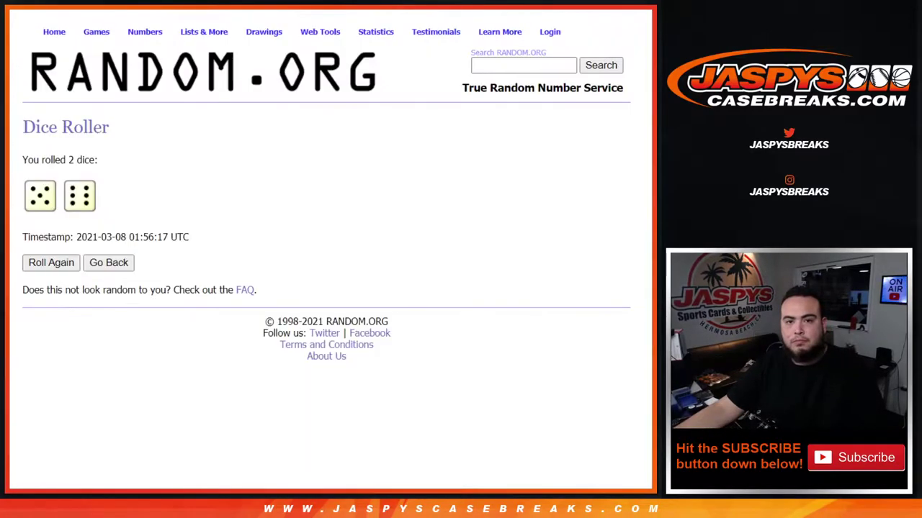
key("ctrl+shift+Tab")
key("ctrl+shift+Tab")
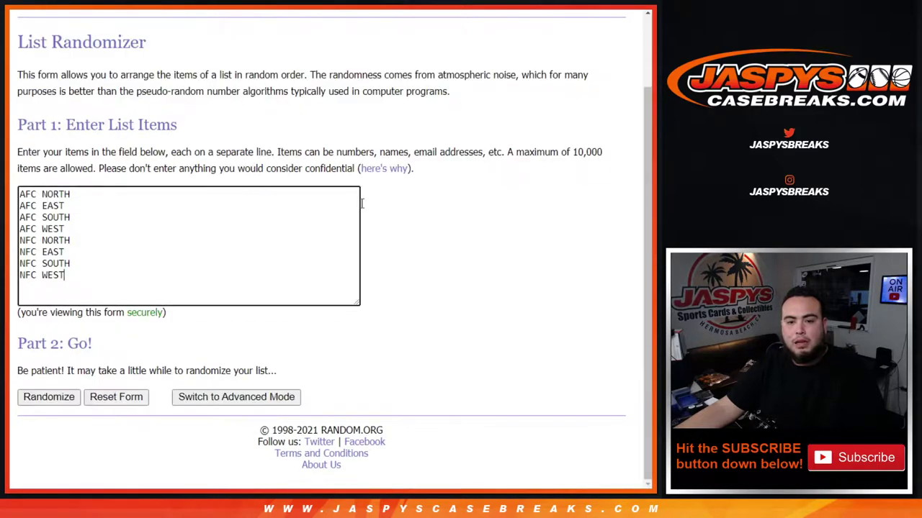
left_click(48, 399)
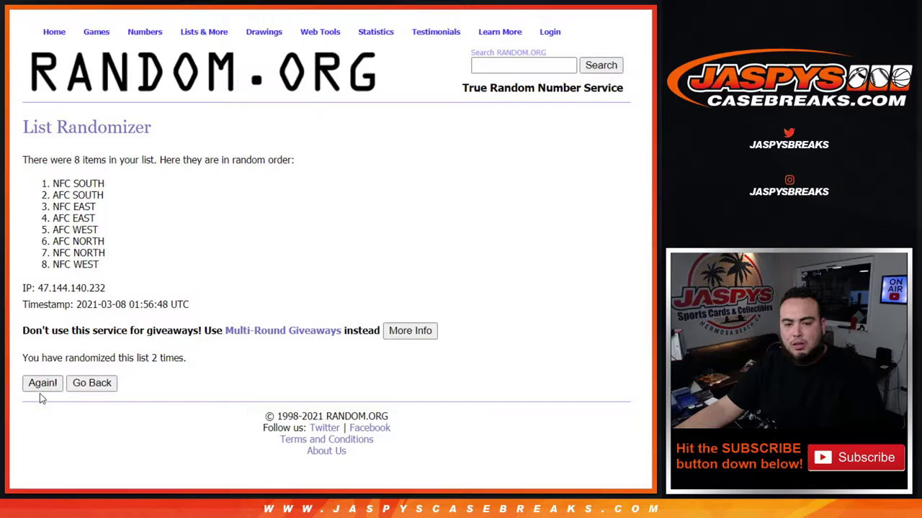
left_click(43, 387)
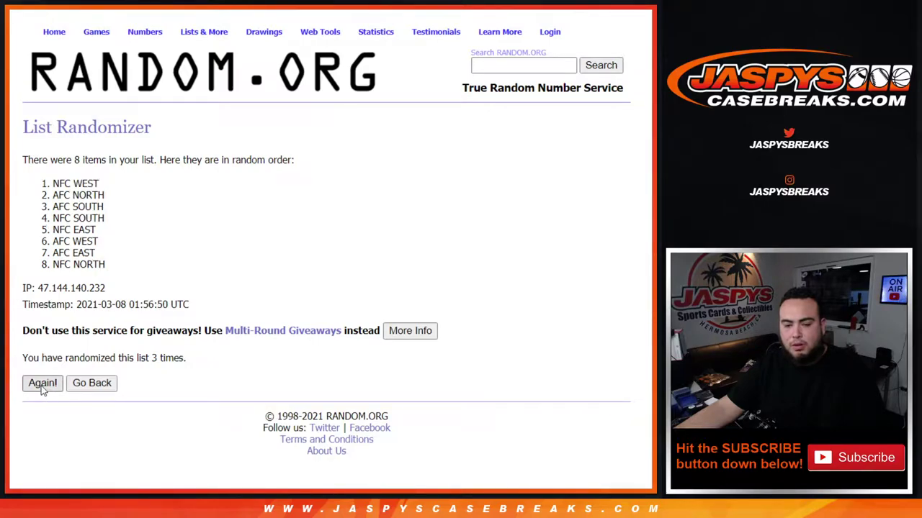
left_click(43, 387)
left_click(44, 387)
left_click(43, 387)
left_click(43, 387)
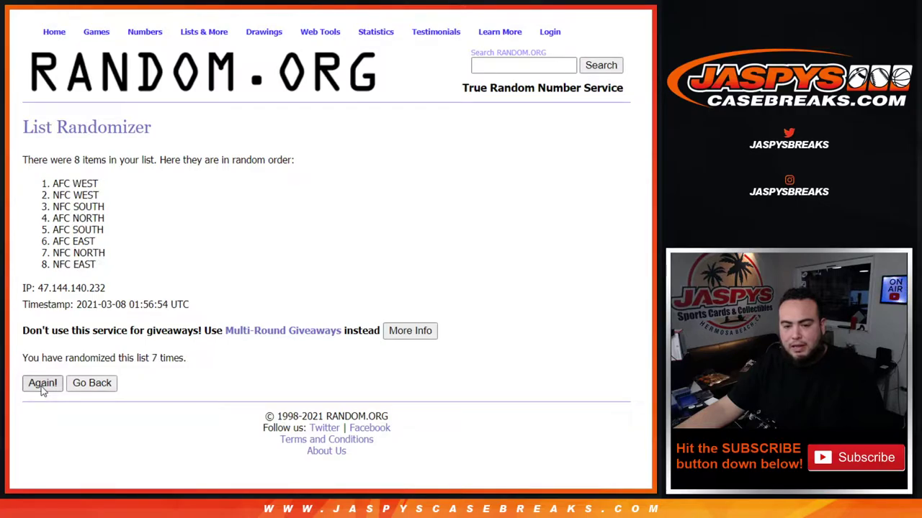
left_click(44, 386)
left_click(44, 387)
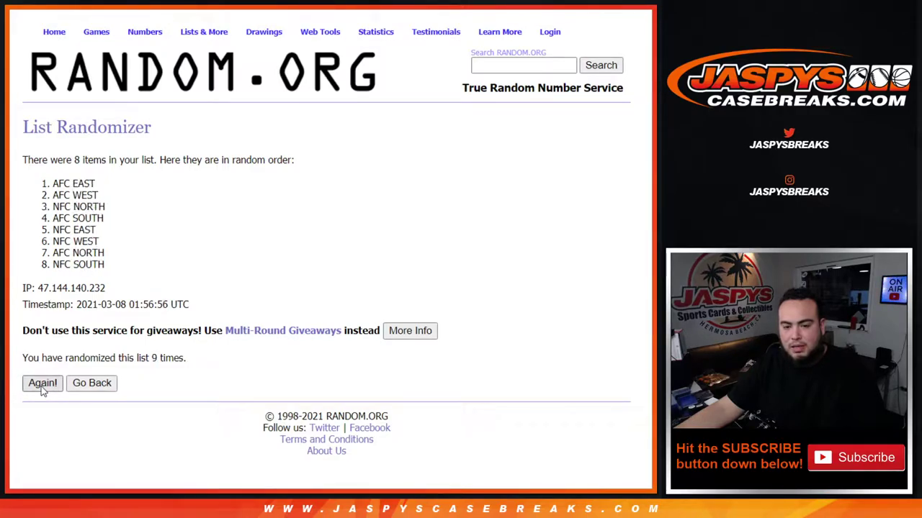
left_click(43, 387)
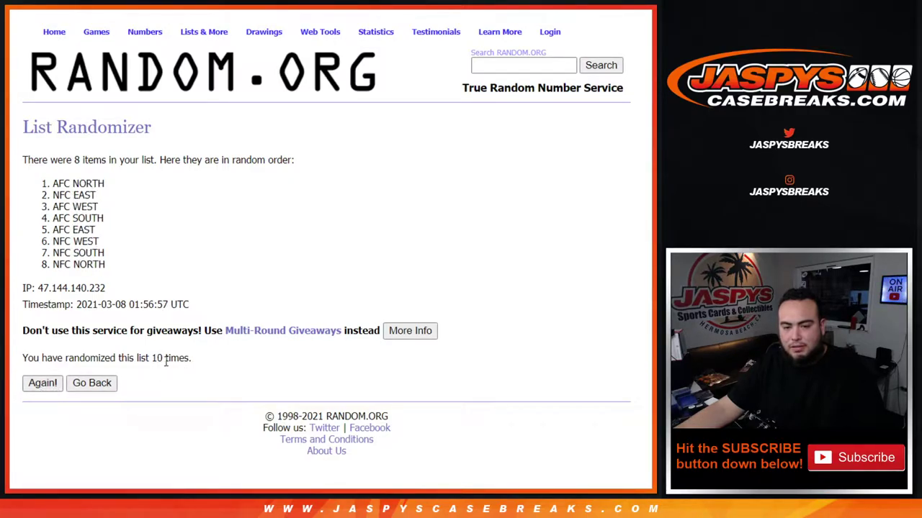
left_click_drag(152, 358, 216, 354)
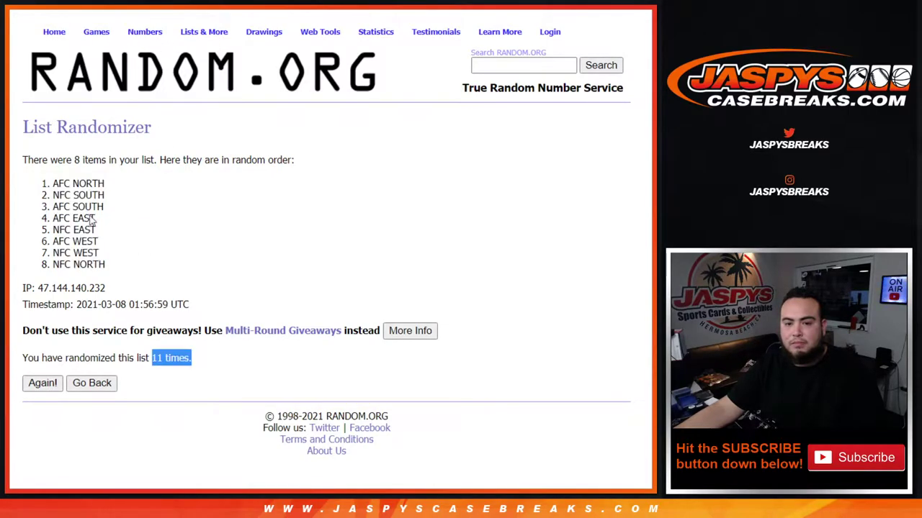
Copy the randomized division list into column B of the break spreadsheet, starting at B1 beside the participant names.
left_click_drag(43, 182, 124, 268)
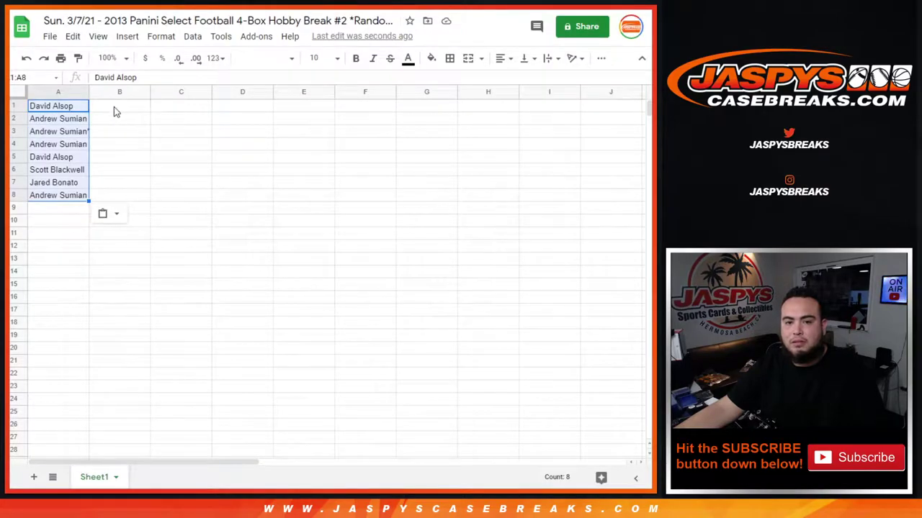
left_click(114, 107)
key("ctrl+v")
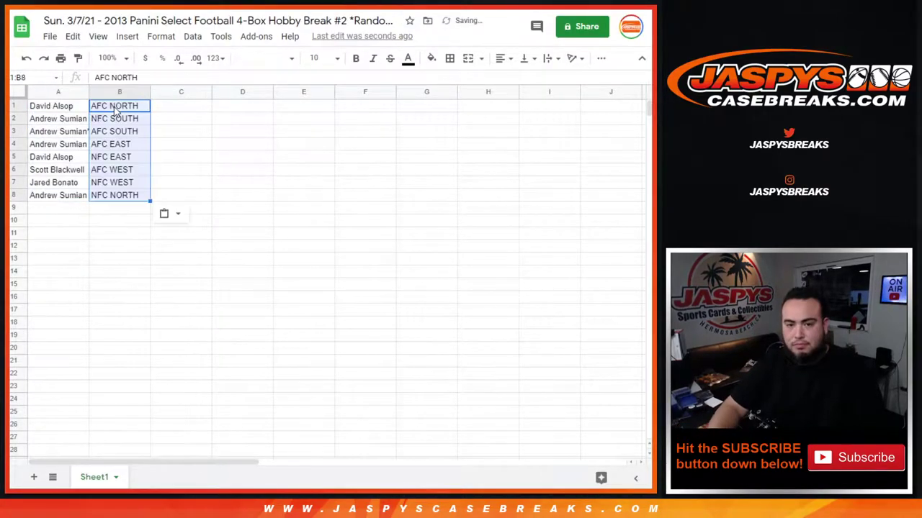
Set the whole sheet's font size to 24 and fit the name and division columns to their contents.
left_click(20, 92)
left_click(320, 57)
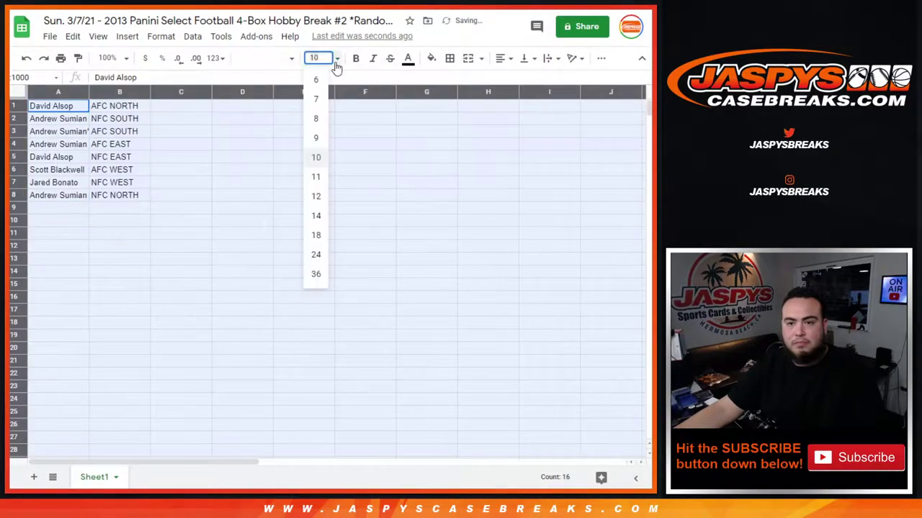
left_click(315, 254)
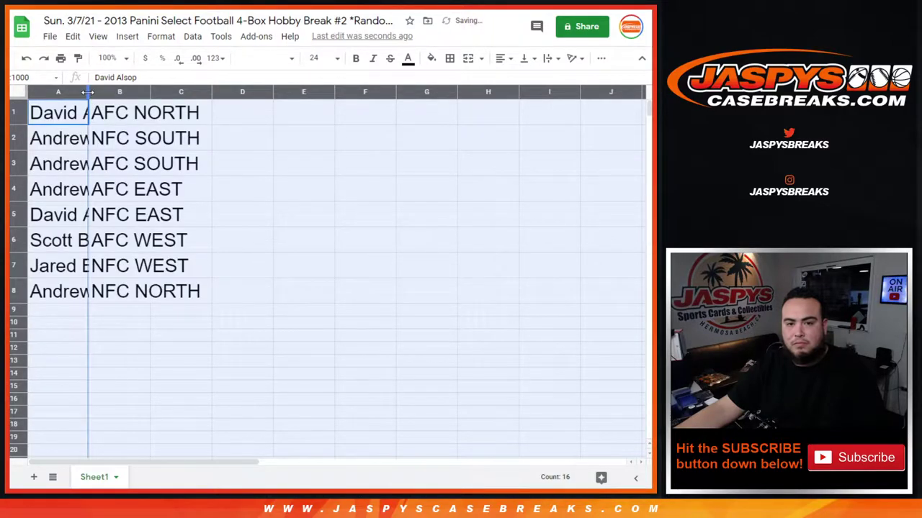
double_click(87, 91)
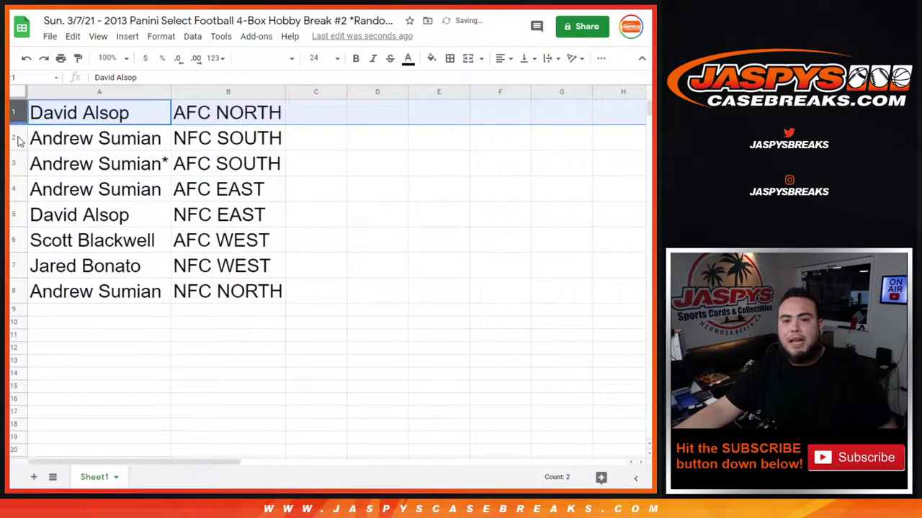
Go through rows 2 to 8 one at a time to review which division each participant received.
left_click(14, 139)
left_click(13, 161)
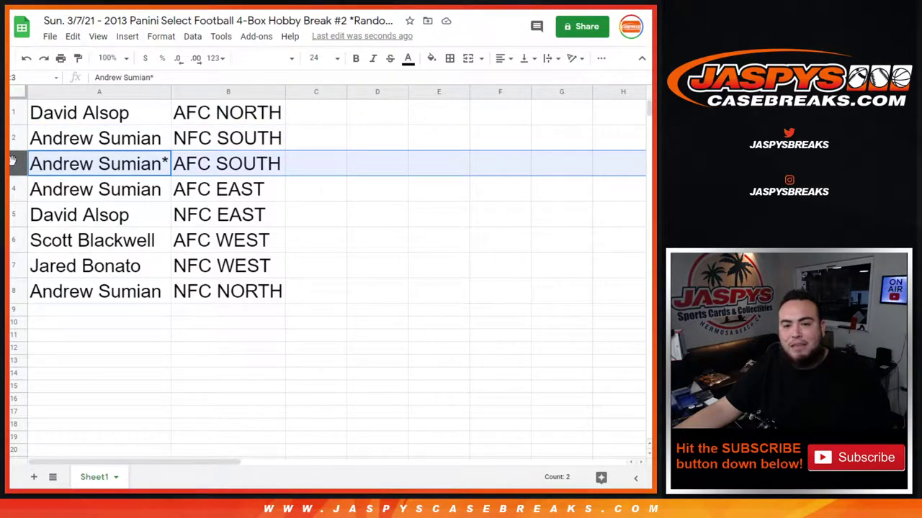
left_click(12, 184)
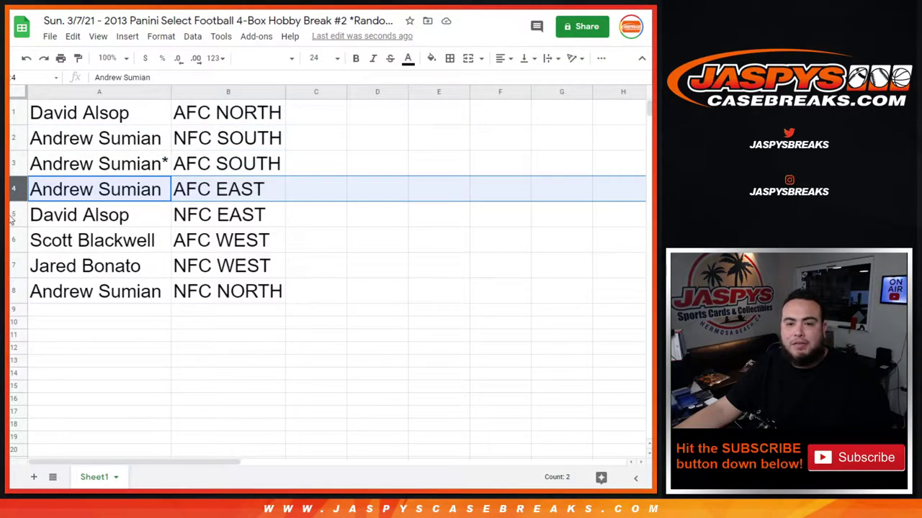
left_click(12, 215)
left_click(12, 242)
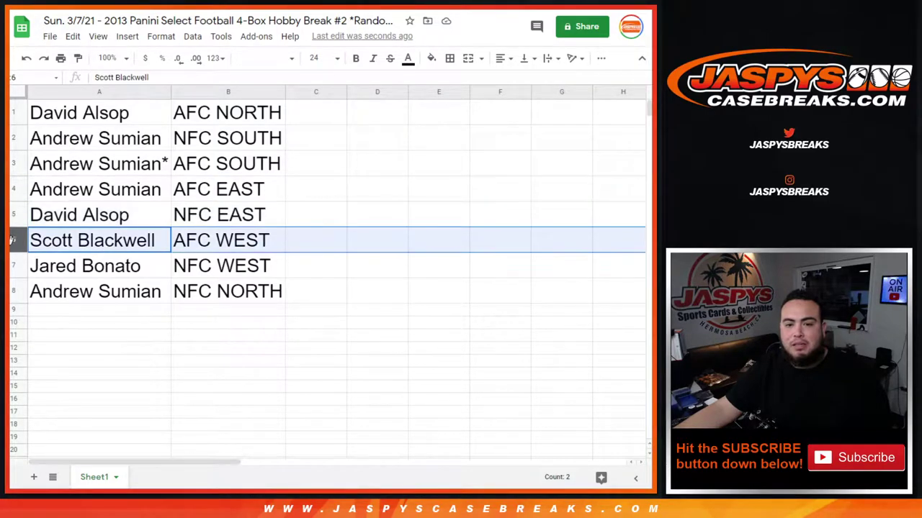
left_click(13, 266)
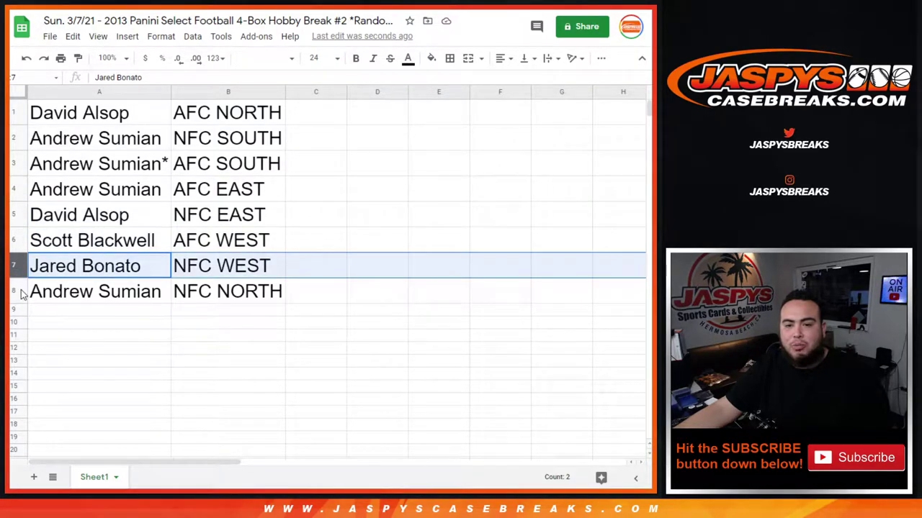
left_click(14, 291)
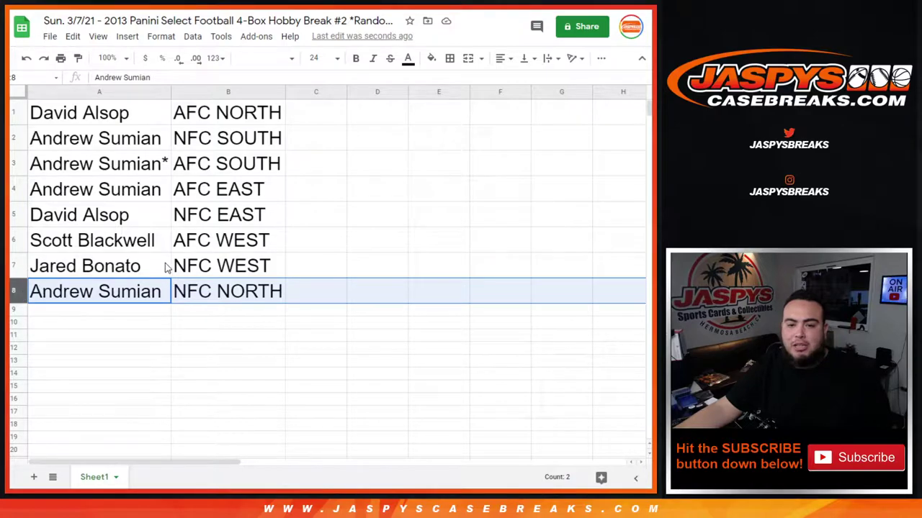
Sort the sheet A to Z by the division names in column B.
right_click(277, 92)
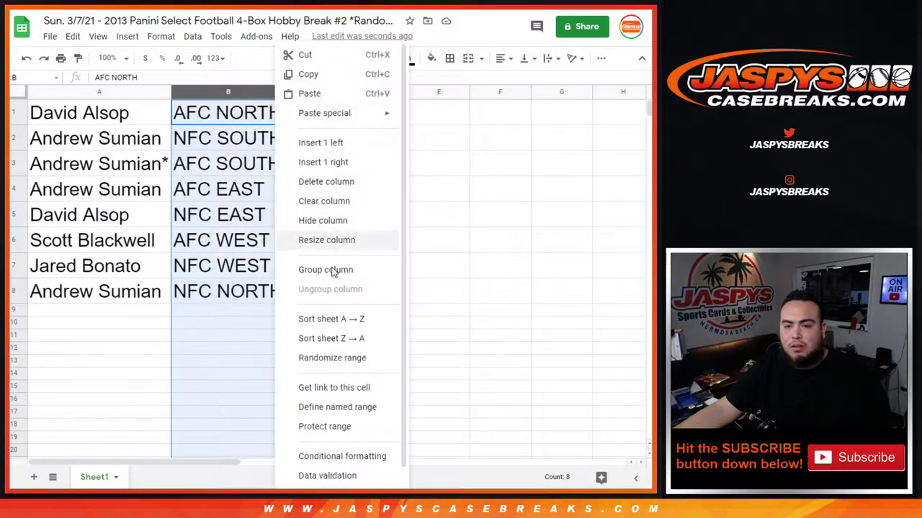
left_click(310, 319)
Apply all borders to the table in A1:B8 and centre its text horizontally.
left_click_drag(111, 115, 223, 312)
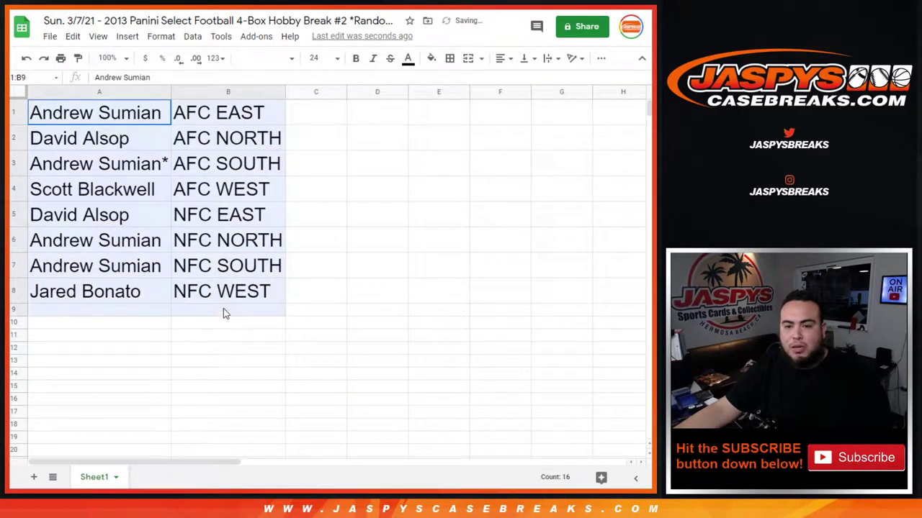
left_click(450, 57)
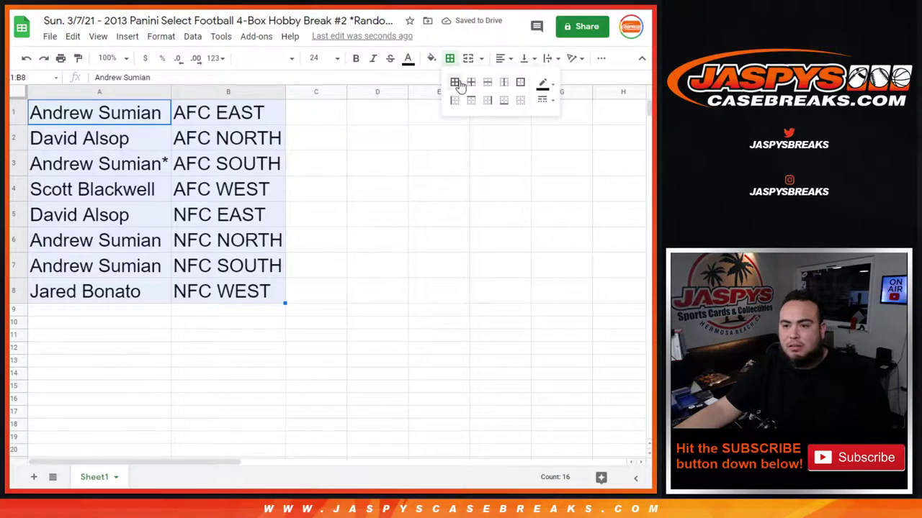
left_click(454, 82)
left_click(502, 59)
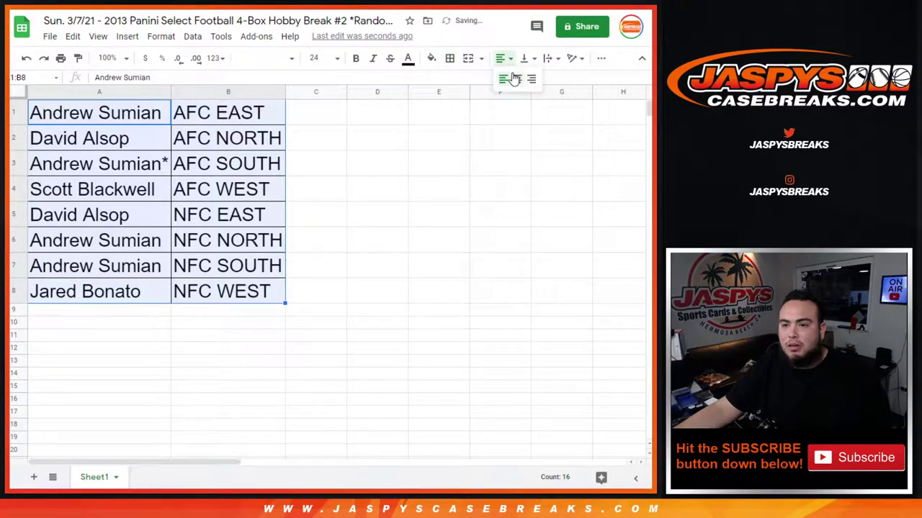
left_click(514, 78)
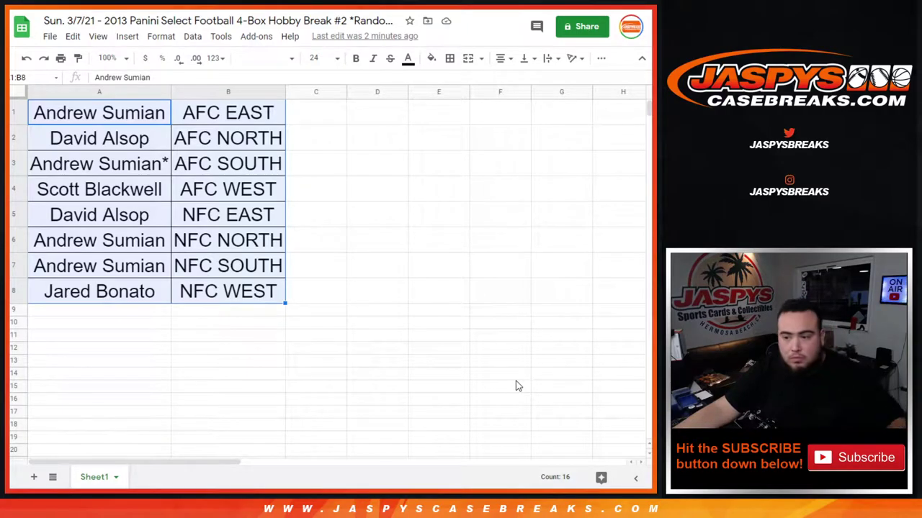
Print the current sheet in portrait orientation with the workbook title in the header.
left_click(61, 58)
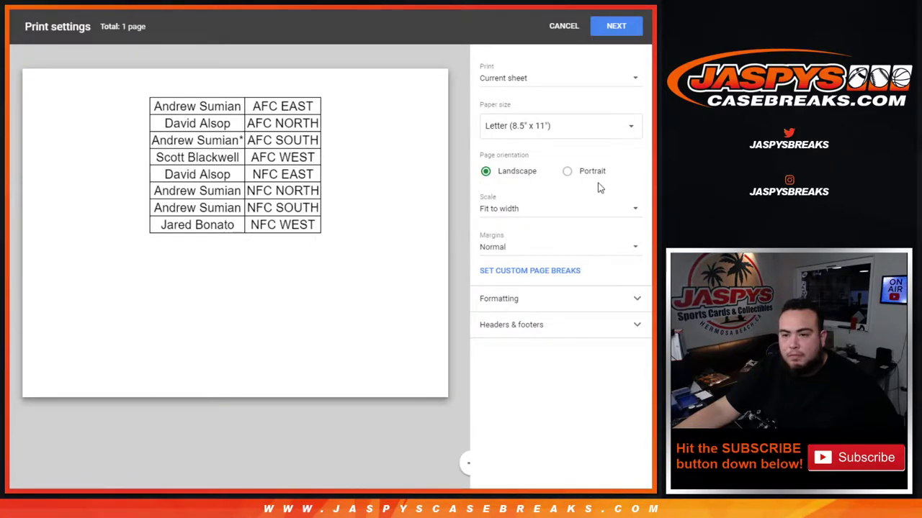
left_click(569, 171)
left_click(535, 330)
left_click(514, 372)
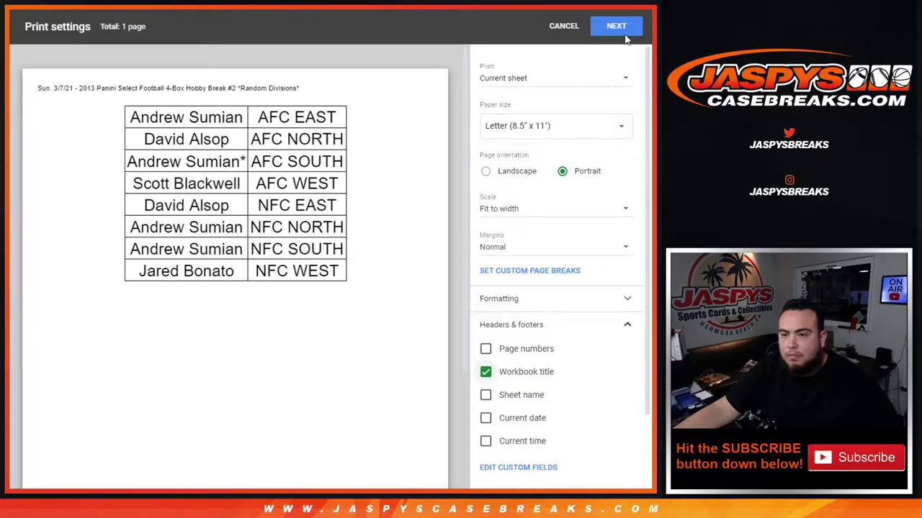
left_click(616, 26)
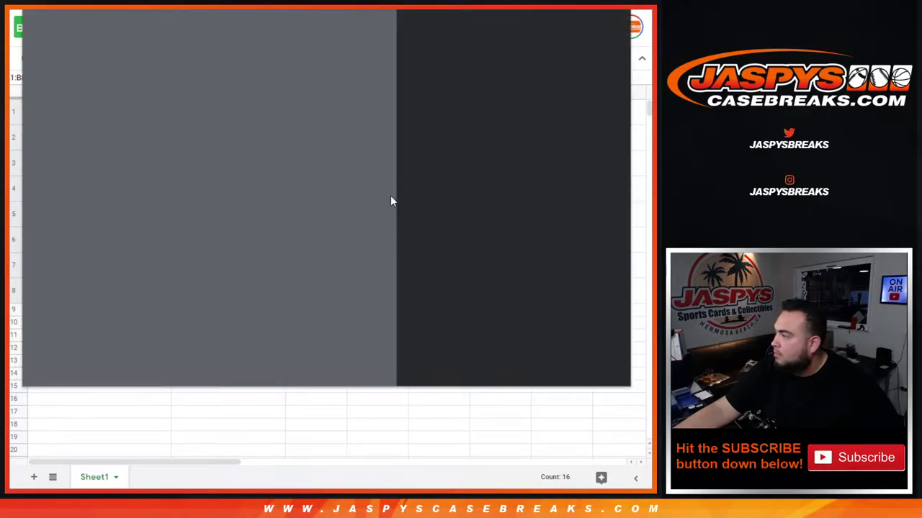
left_click(550, 366)
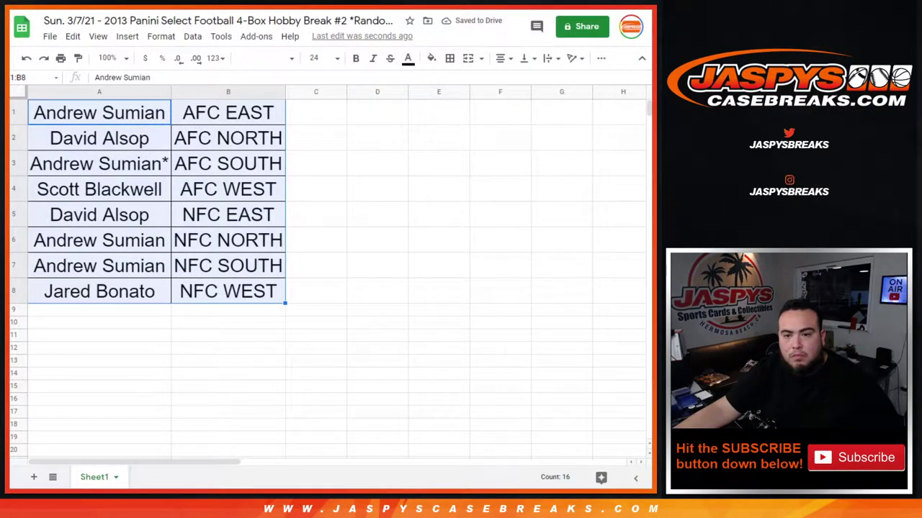